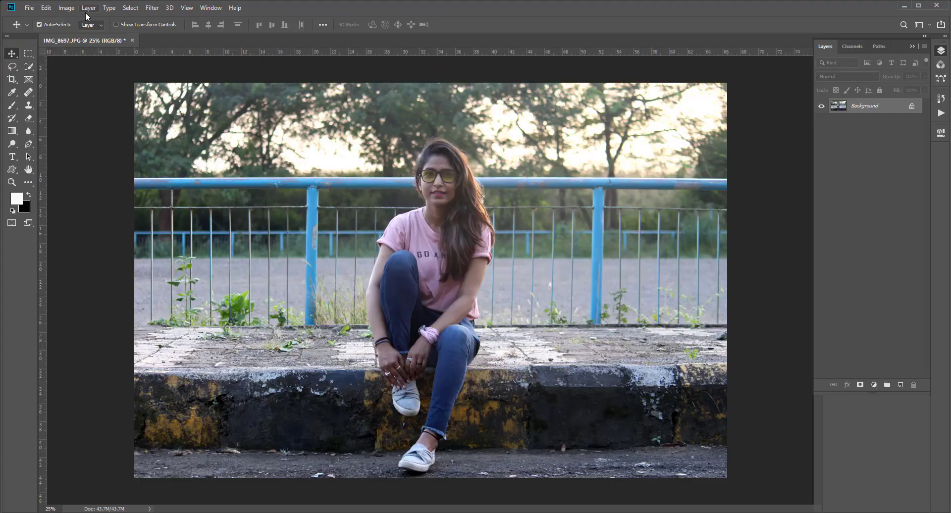
Open the Layer menu to find the new fill layer commands.
left_click(90, 8)
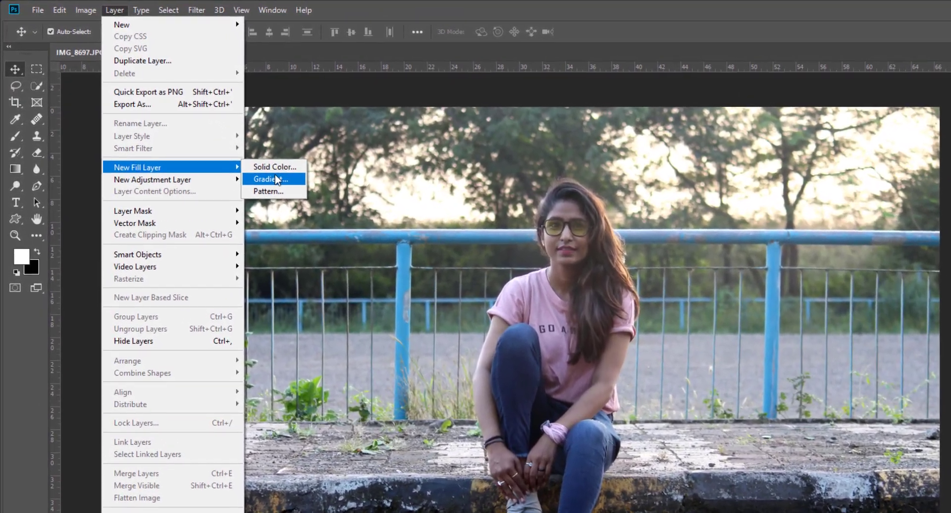
Create a new gradient fill layer named 'rays' with Normal blending and the default gradient.
left_click(277, 180)
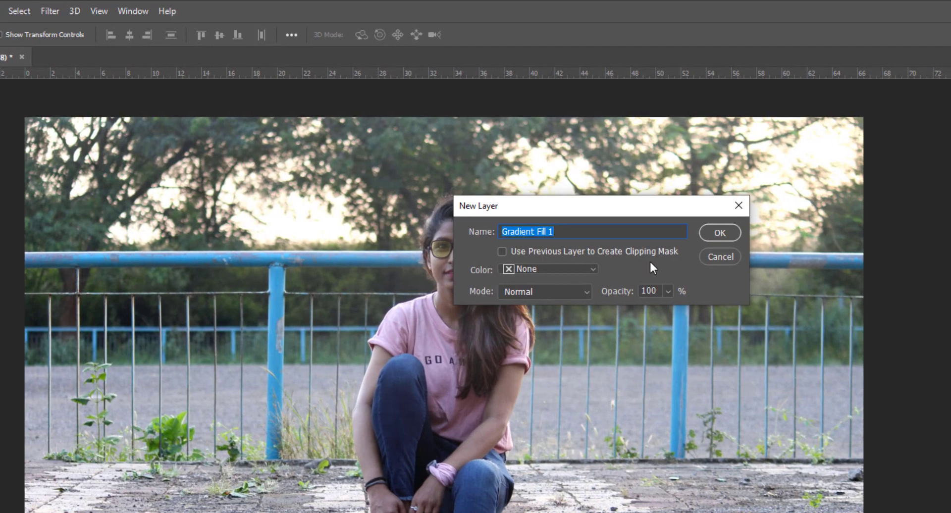
left_click(569, 236)
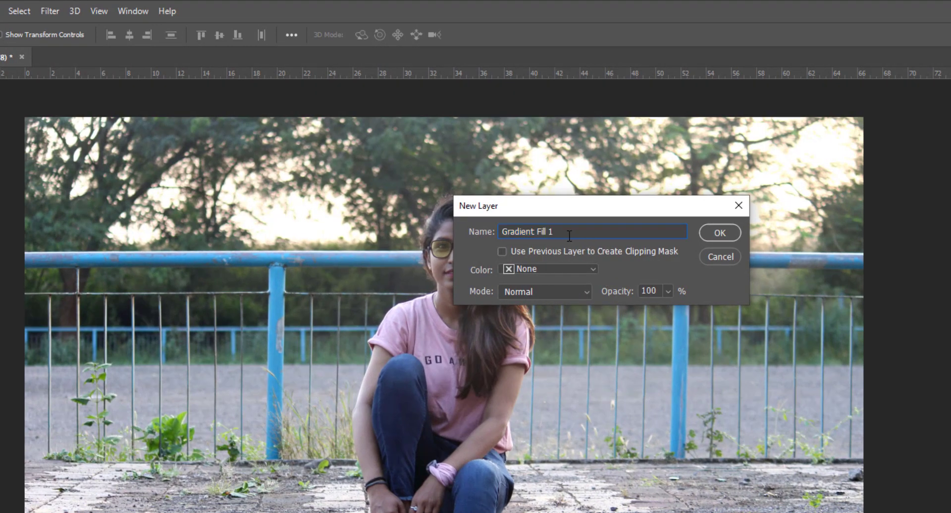
double_click(499, 232)
left_click(499, 207)
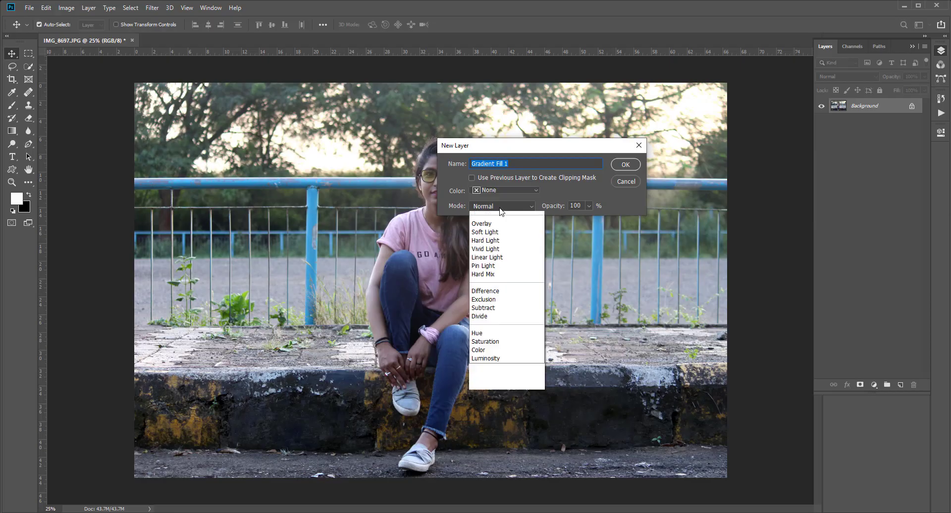
left_click(499, 207)
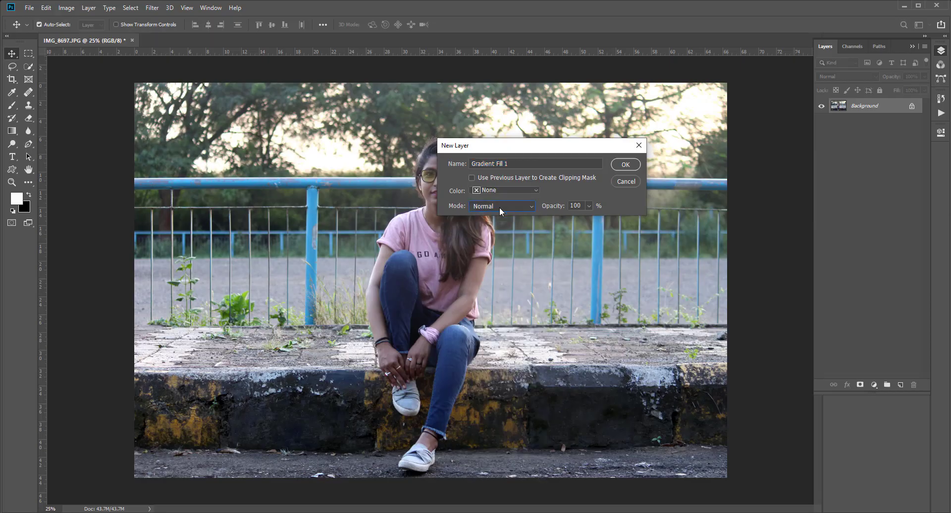
left_click(520, 166)
left_click_drag(515, 164, 449, 159)
type("rays")
left_click(625, 164)
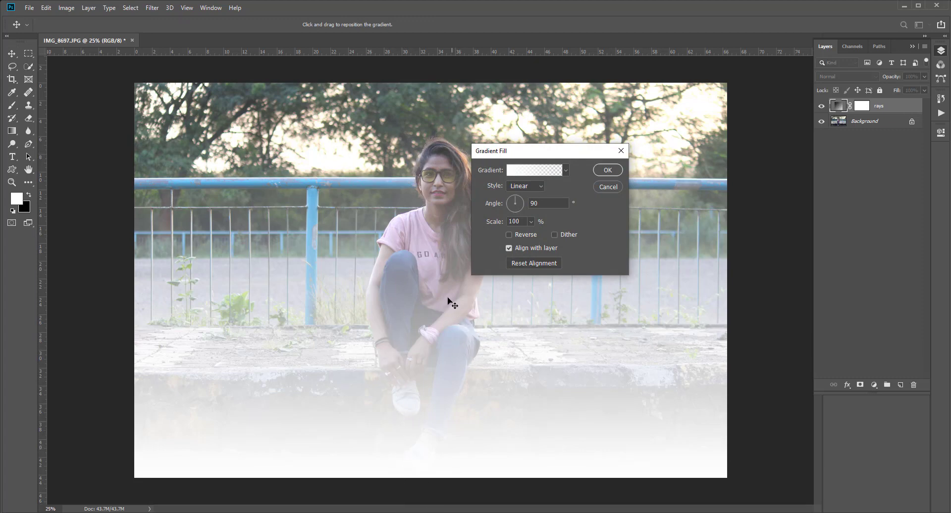
left_click(609, 170)
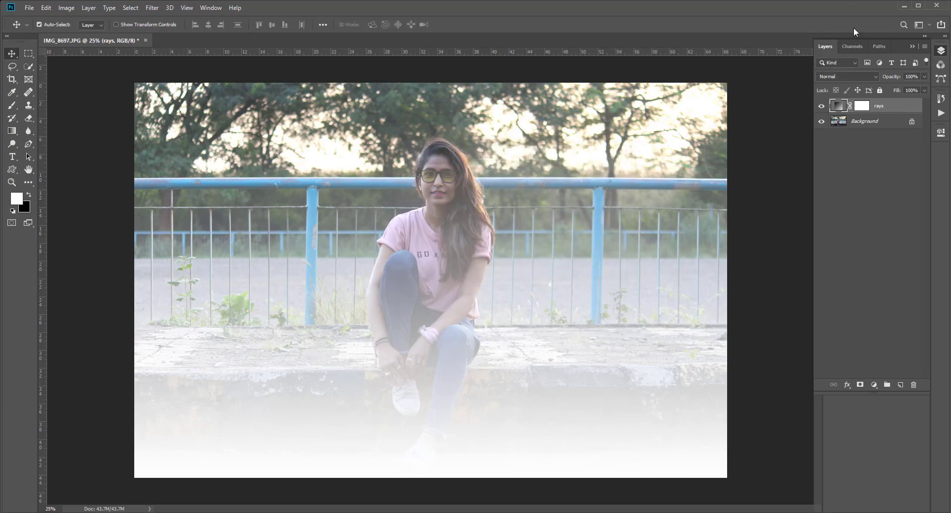
Set the rays layer's blend mode to Screen.
left_click(860, 80)
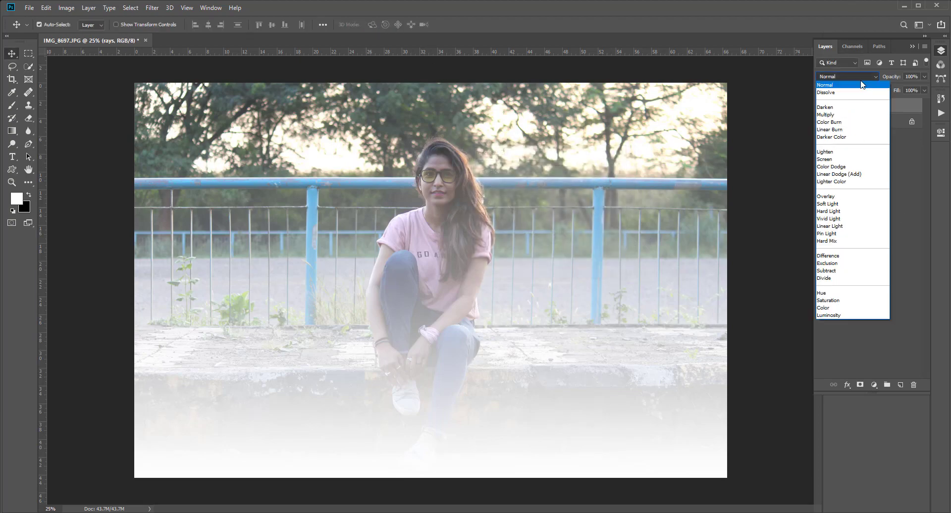
left_click(852, 159)
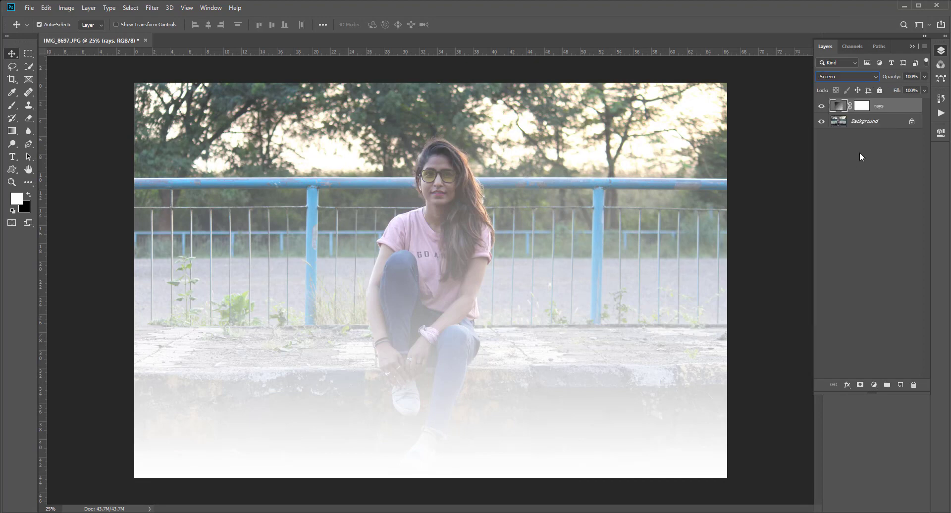
double_click(841, 109)
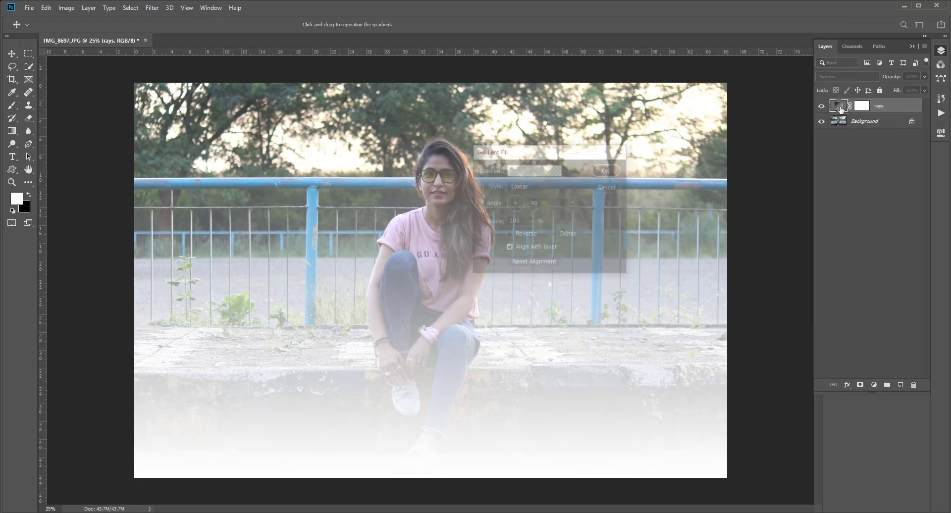
Apply the Black, White gradient preset to the rays fill, then reopen the Gradient Editor.
left_click(545, 171)
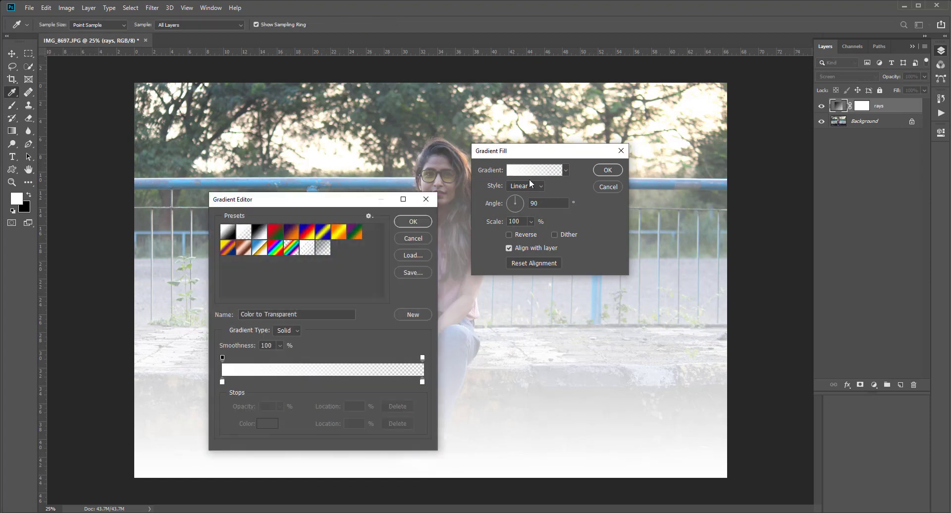
left_click(263, 235)
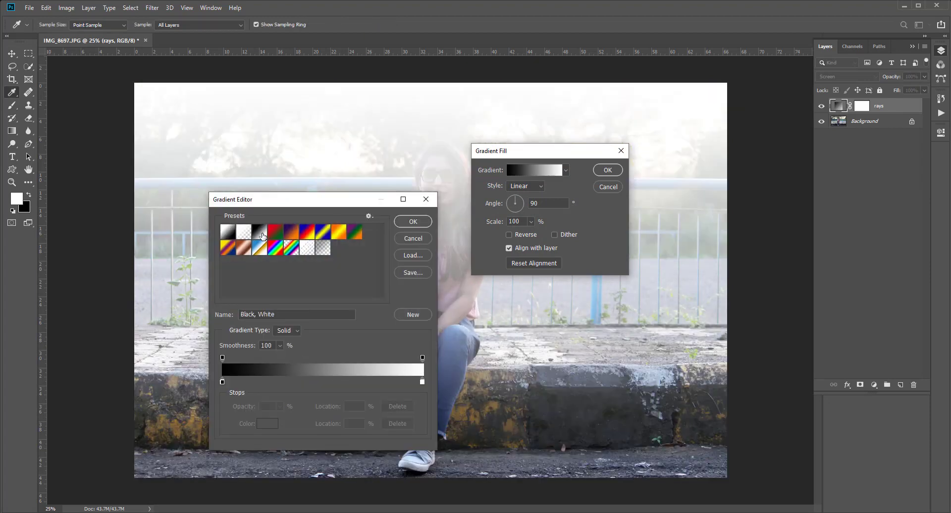
left_click(413, 222)
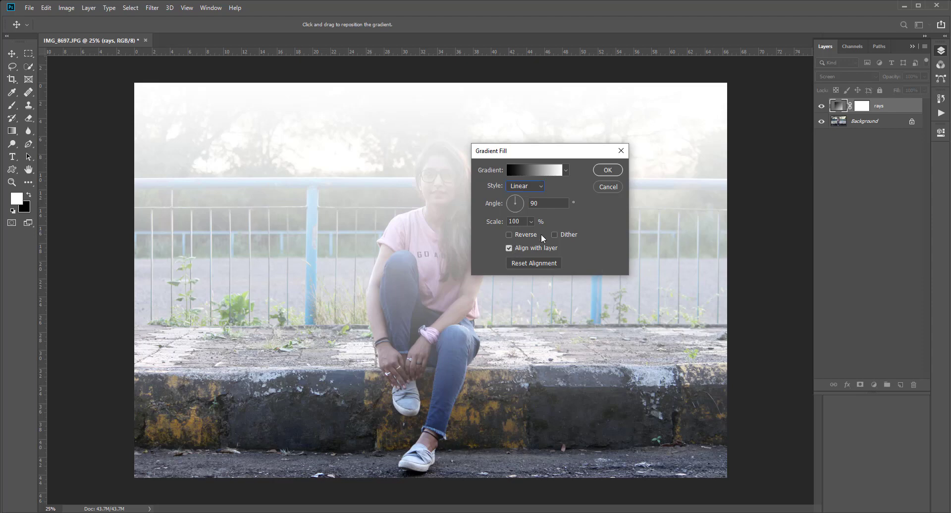
left_click(540, 171)
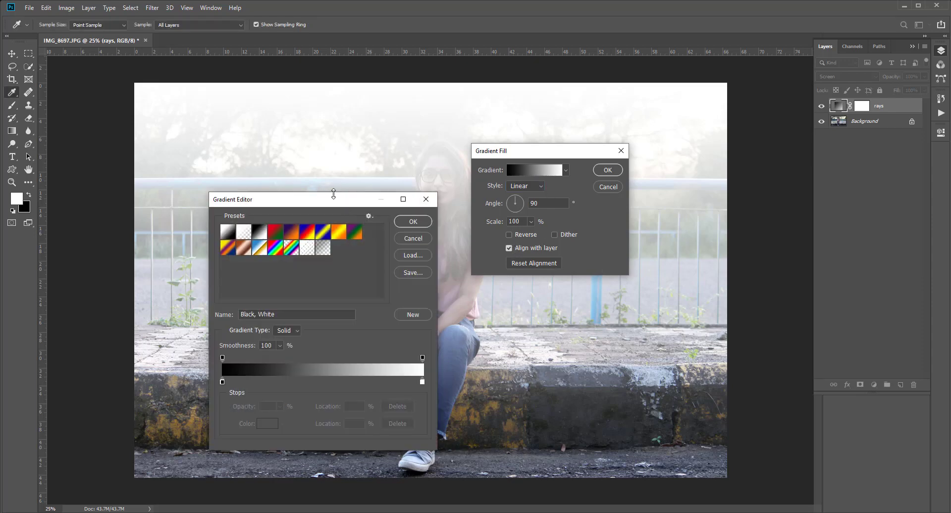
left_click_drag(326, 204, 583, 101)
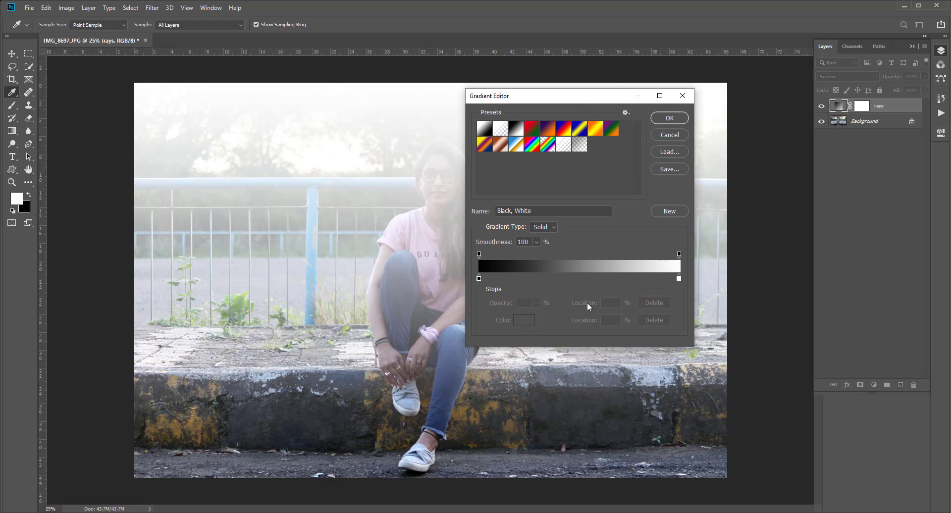
Switch the gradient type to Noise and randomize the pattern several times.
left_click(544, 227)
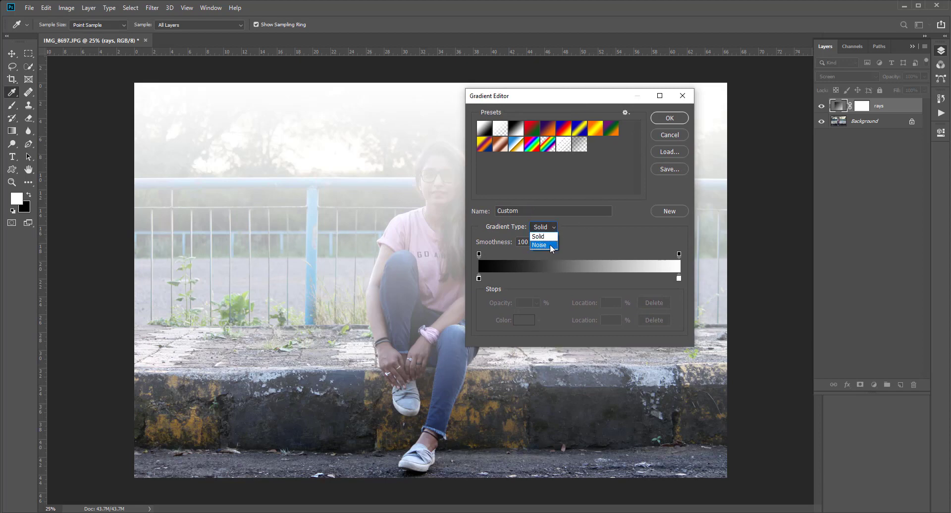
left_click(543, 242)
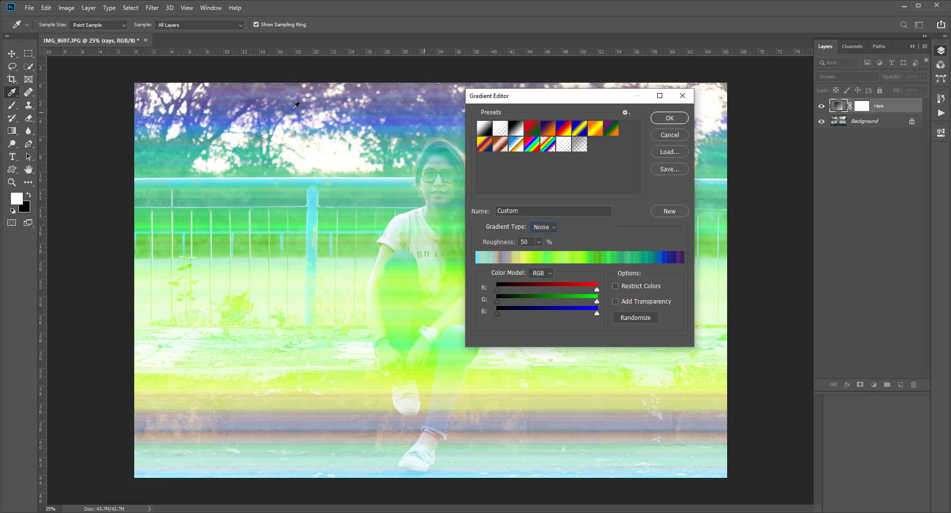
left_click(631, 319)
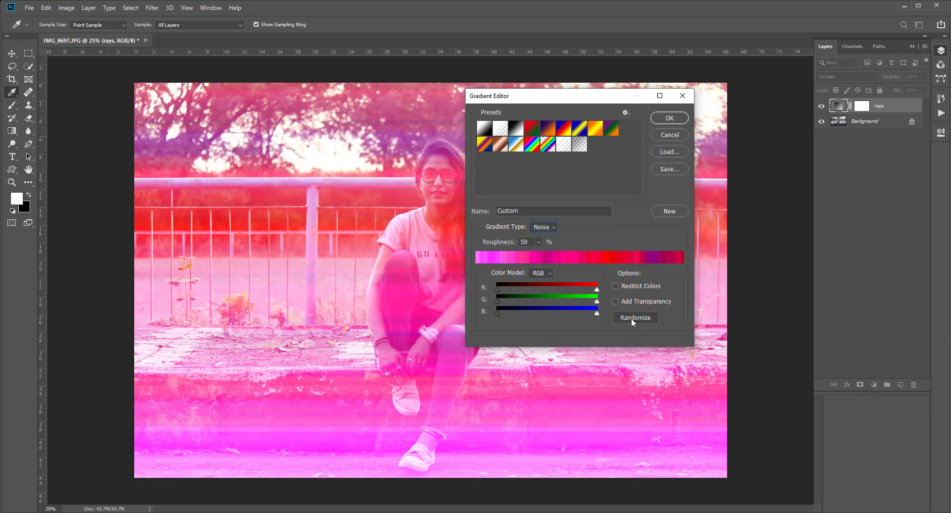
left_click(632, 320)
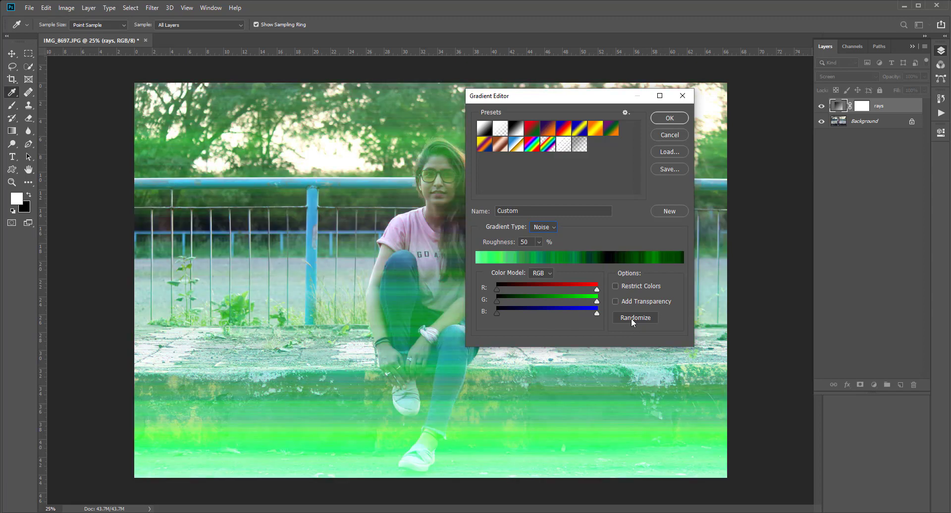
left_click(633, 319)
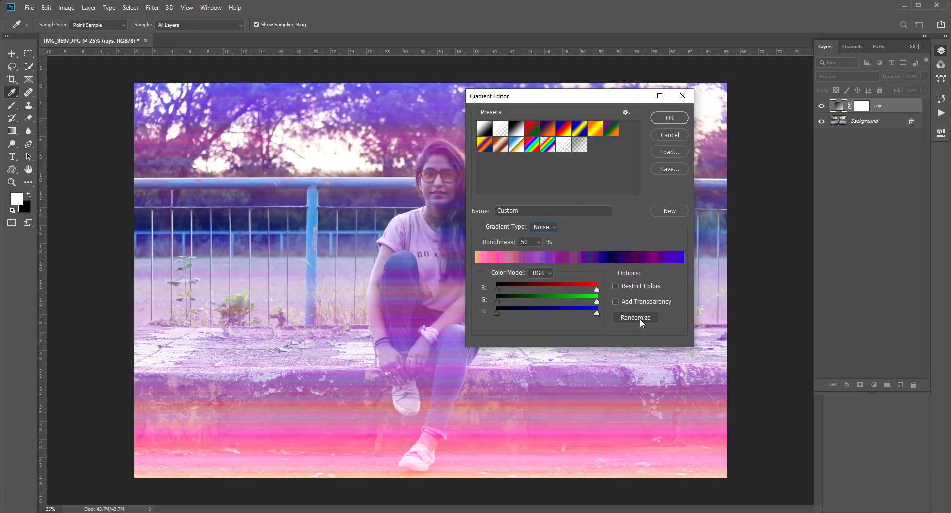
left_click(641, 321)
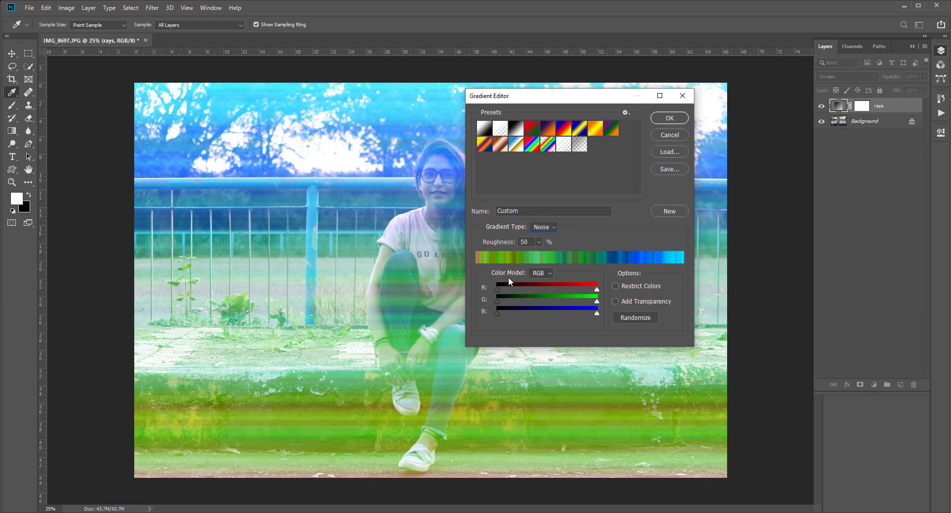
Make the noise greyscale with HSB and zero saturation, re-randomize, and accept the gradient.
left_click(548, 274)
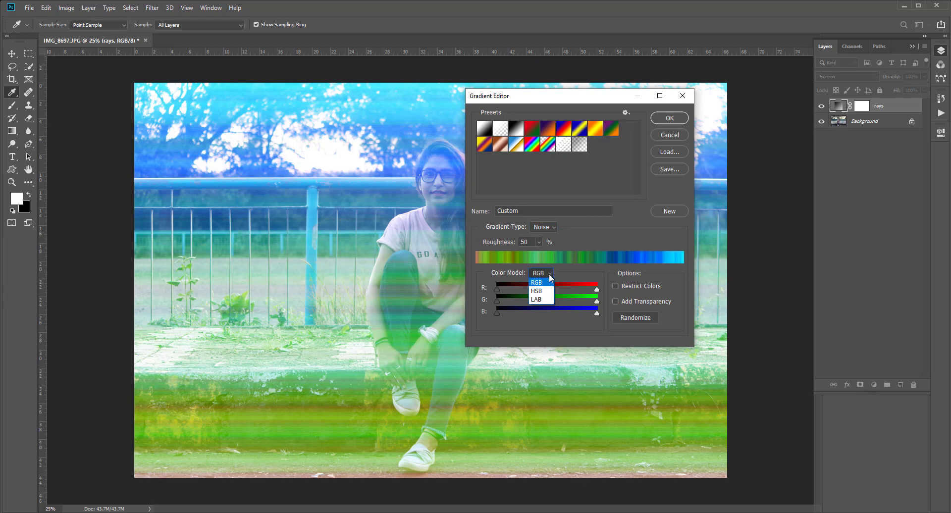
left_click(545, 292)
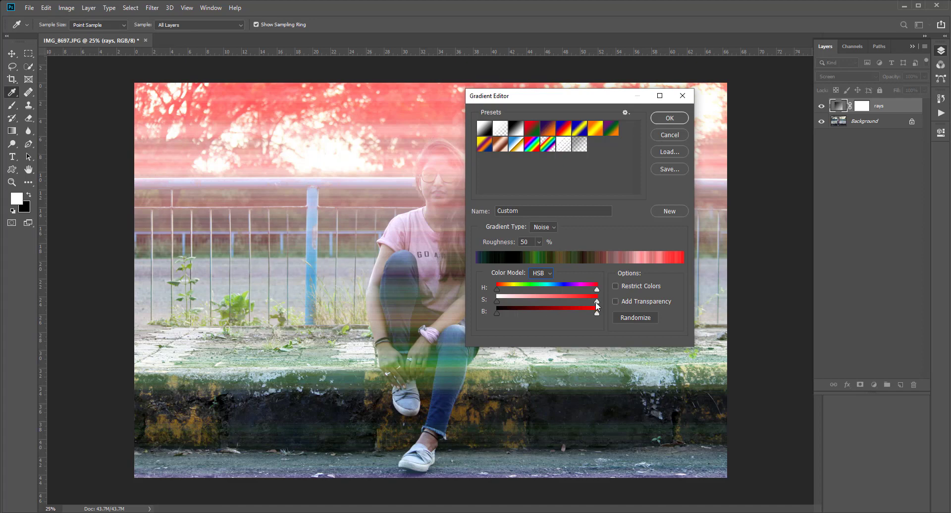
left_click_drag(598, 302, 491, 301)
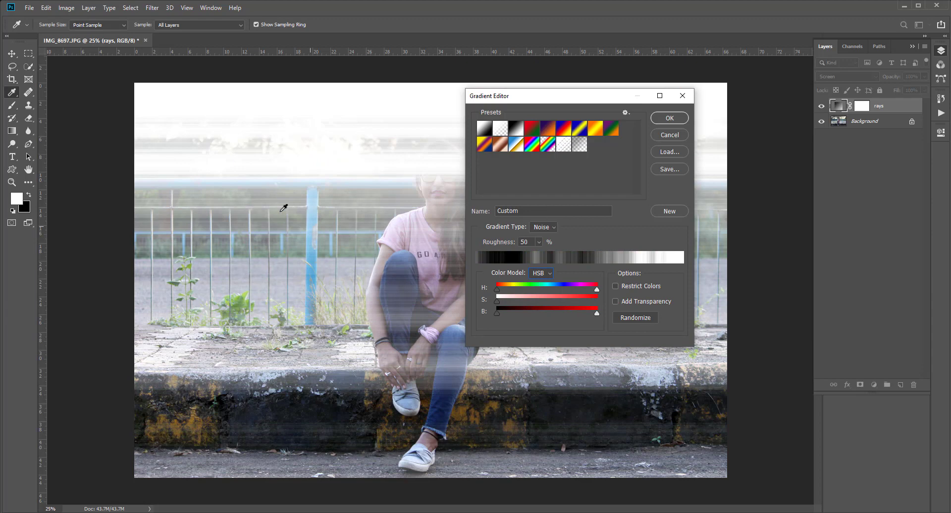
mouse_move(546, 97)
left_mouse_down()
mouse_move(547, 208)
mouse_move(623, 178)
left_mouse_up()
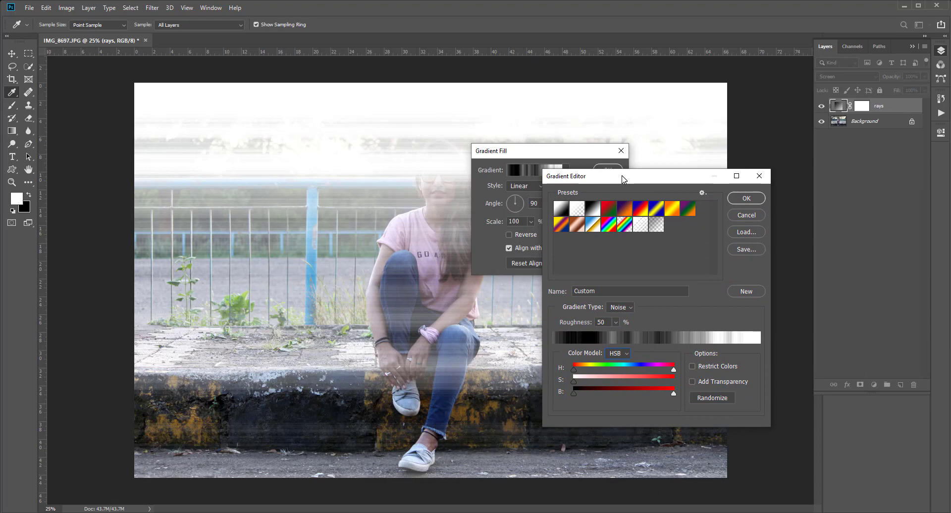
left_click(706, 398)
left_click(705, 396)
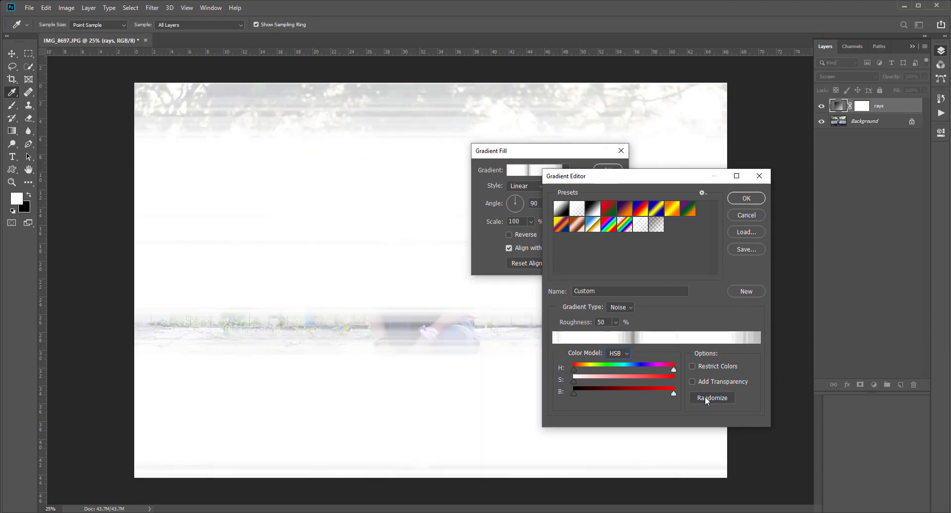
left_click(705, 396)
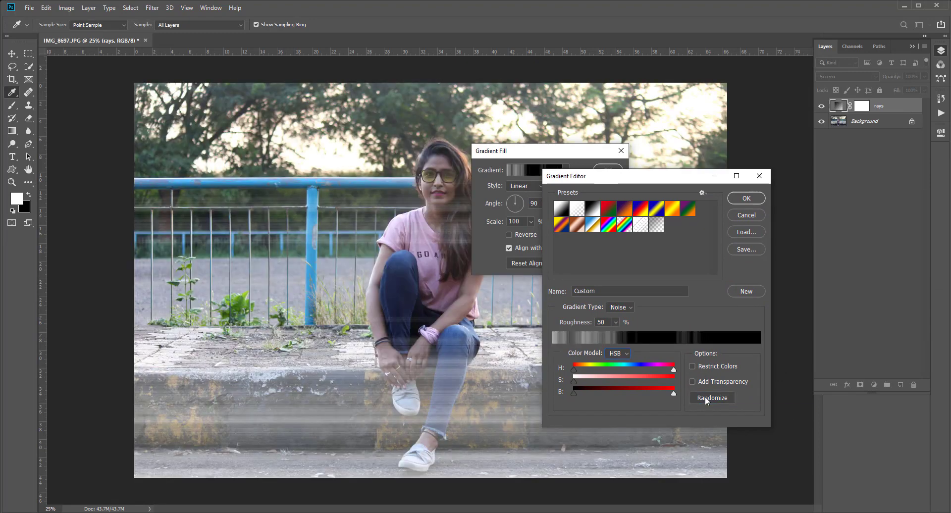
left_click(705, 397)
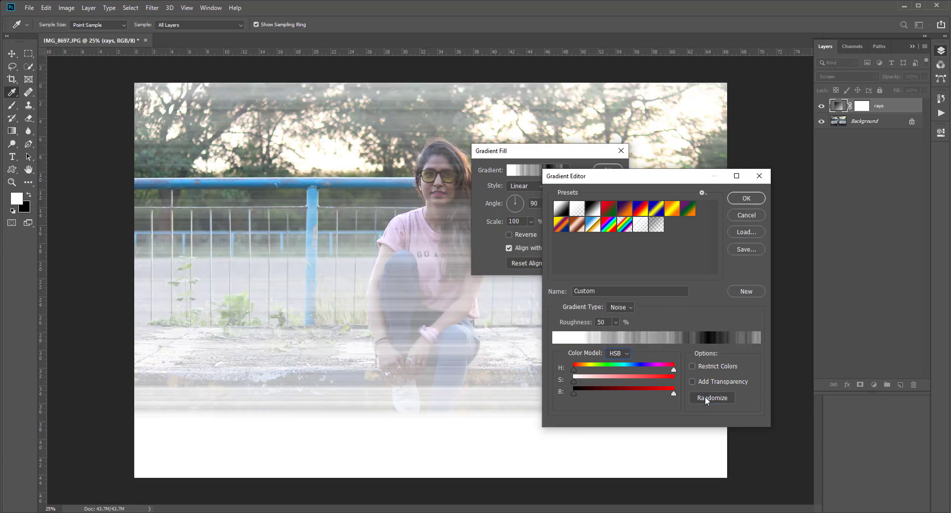
left_click(748, 199)
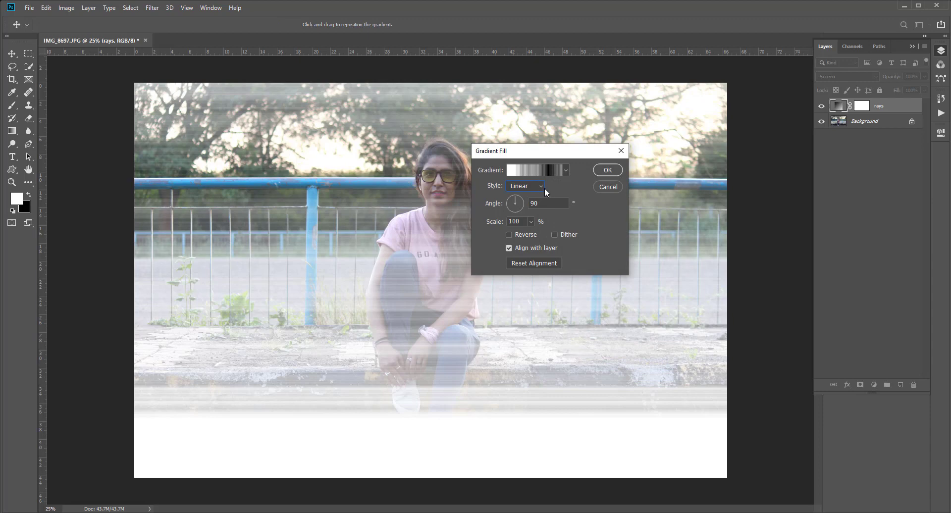
Use Angle style, move the gradient origin to the top-right, rotate to about 133°, and apply.
left_click(540, 186)
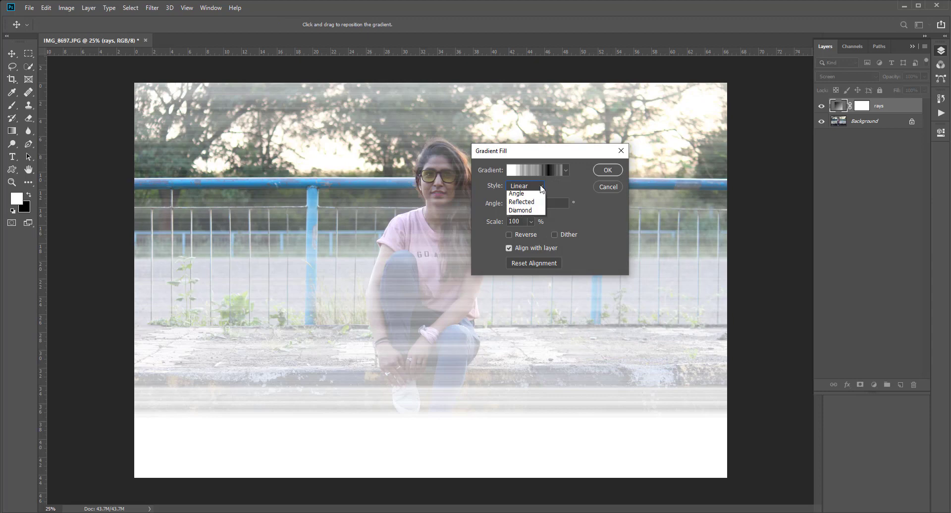
left_click(539, 217)
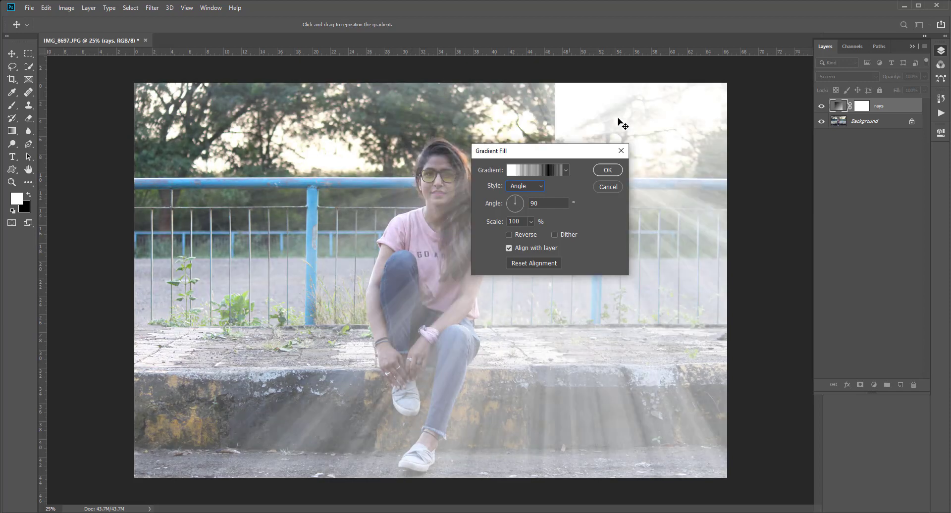
mouse_move(448, 274)
left_mouse_down()
mouse_move(710, 111)
mouse_move(708, 119)
left_mouse_up()
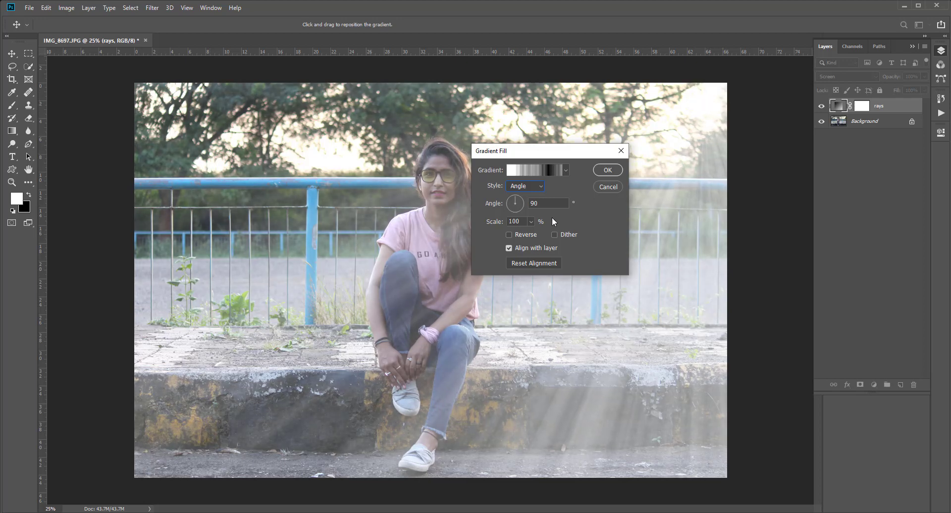
left_click(516, 198)
left_click_drag(515, 199, 509, 198)
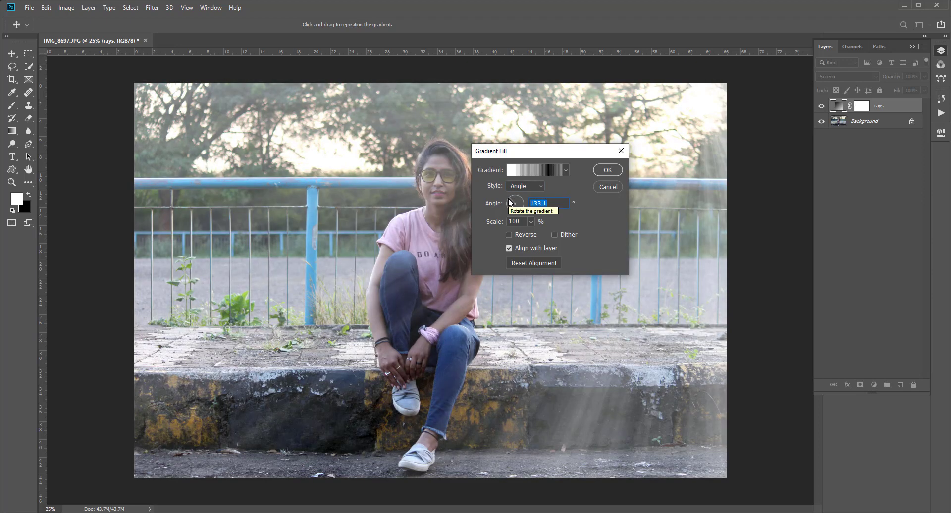
left_click(608, 170)
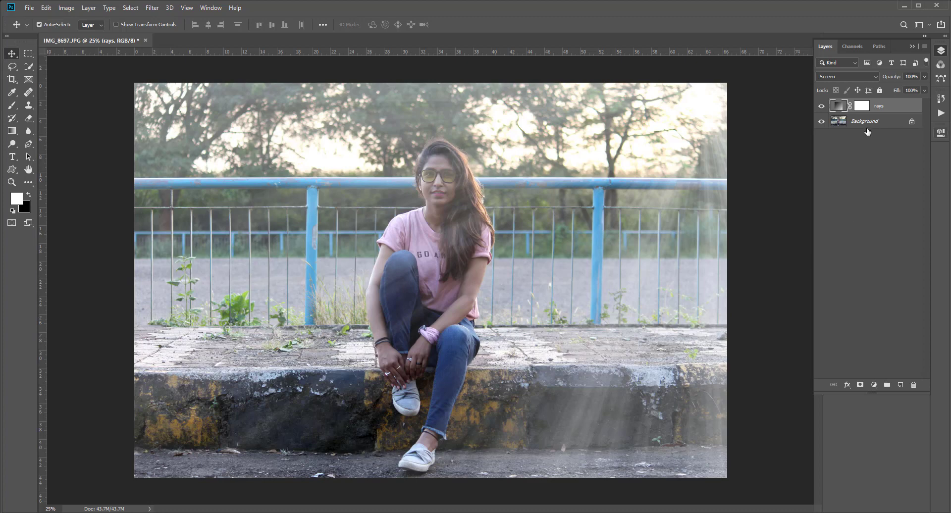
Invert the rays mask to black and brush the rays back in over the upper-right area.
left_click(863, 107)
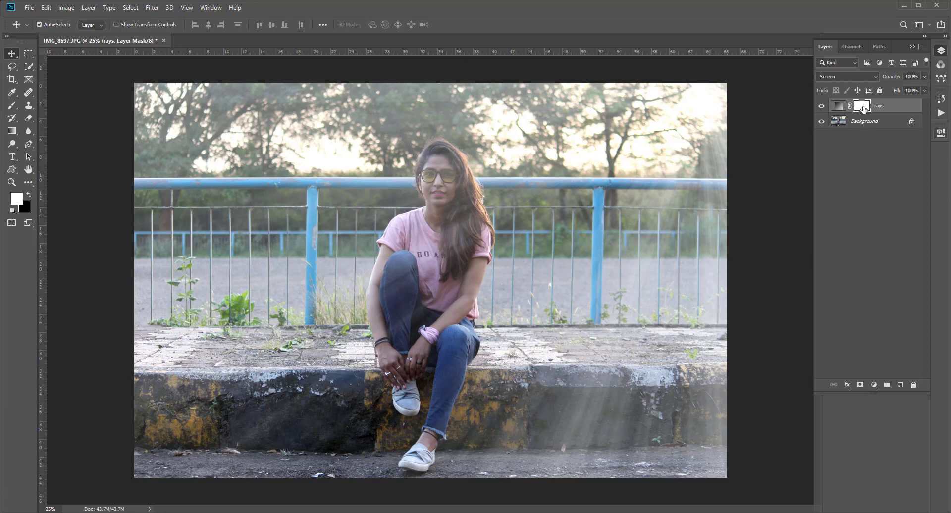
key("ctrl")
key("ctrl+i")
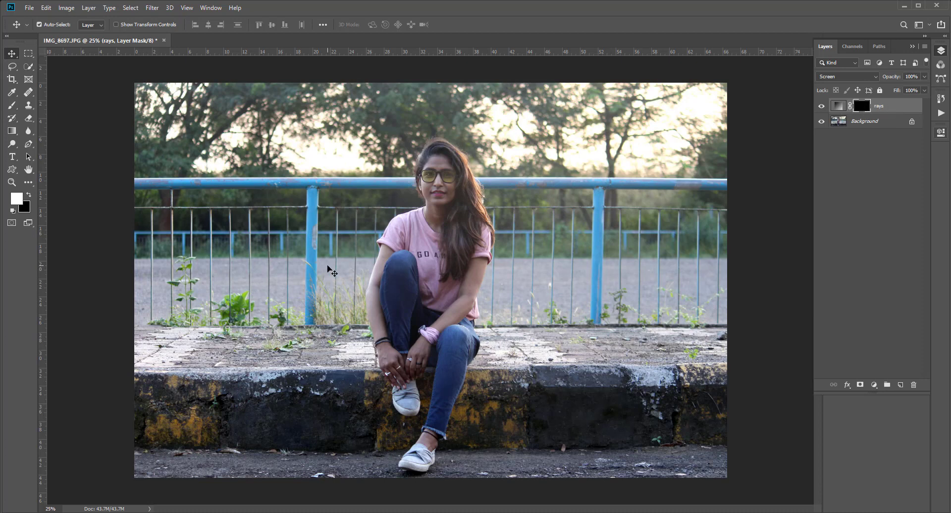
key("b")
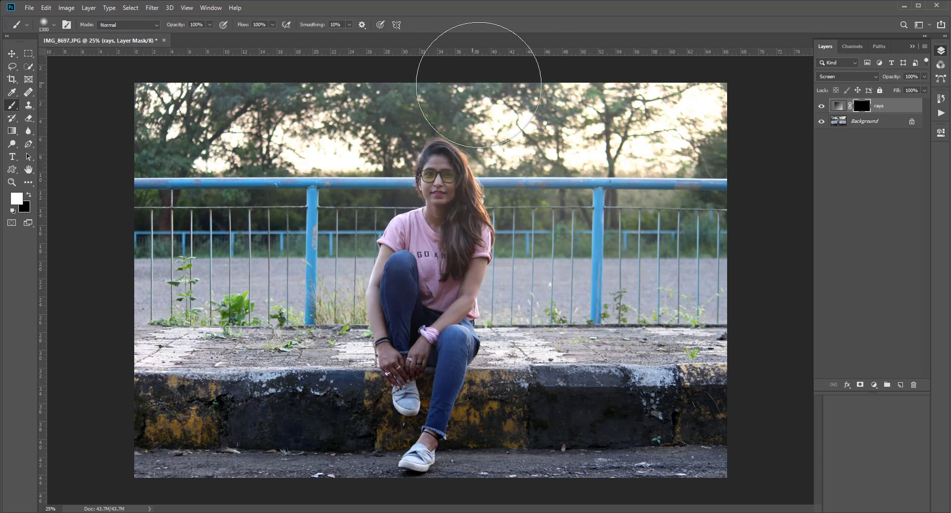
mouse_move(718, 126)
left_mouse_down()
mouse_move(659, 204)
mouse_move(673, 424)
left_mouse_up()
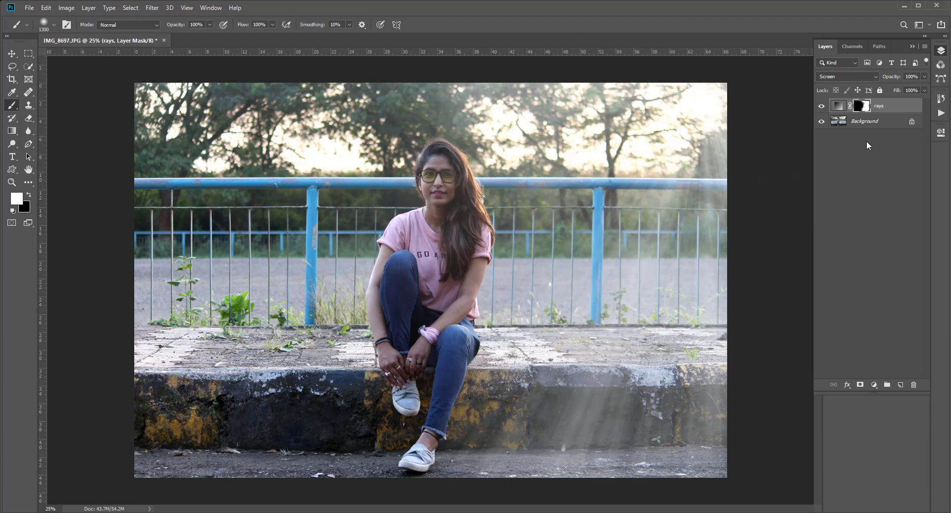
left_click(837, 107)
Raise the noise gradient's saturation for warm yellow tones and confirm both dialogs.
double_click(837, 107)
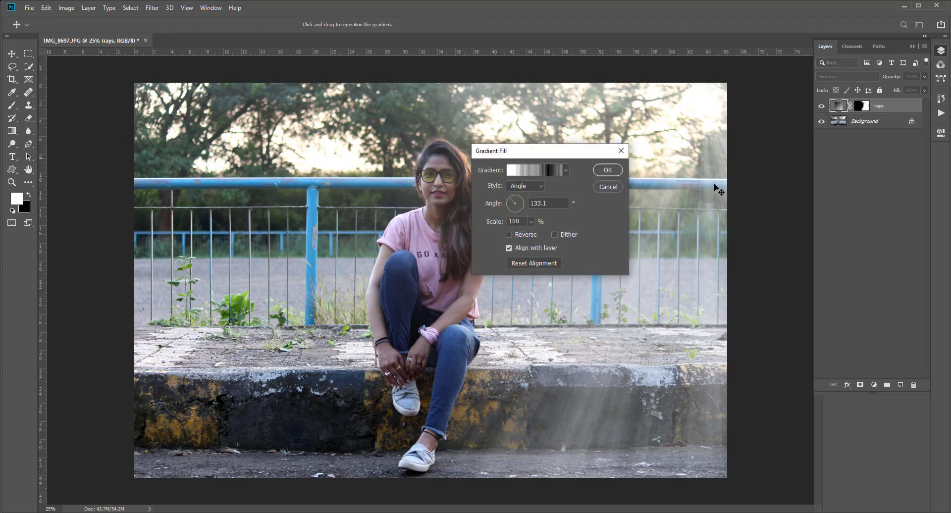
left_click(518, 171)
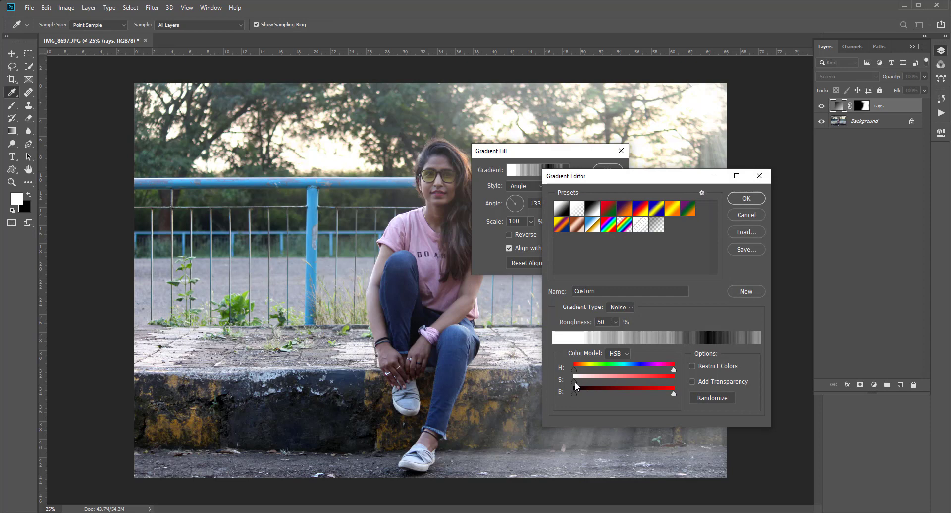
mouse_move(575, 383)
left_mouse_down()
mouse_move(645, 382)
mouse_move(588, 369)
left_mouse_up()
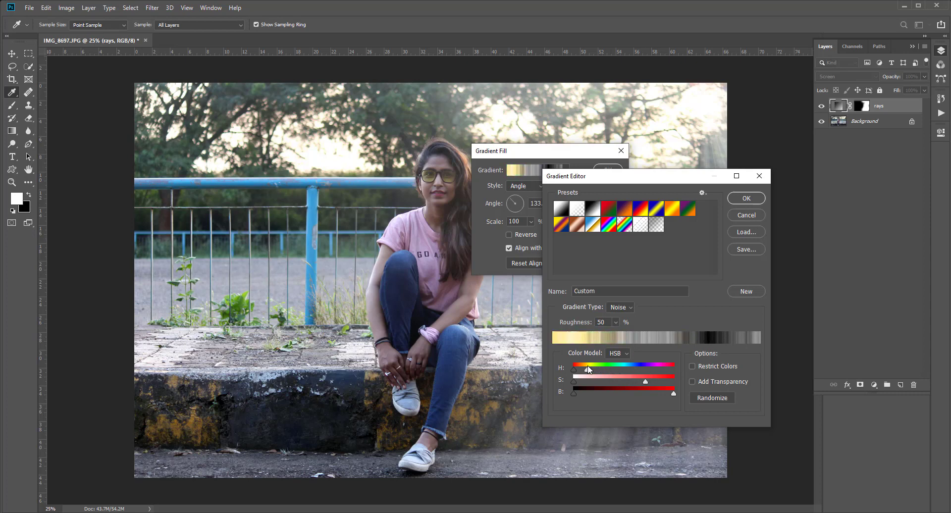
left_click_drag(676, 177, 365, 219)
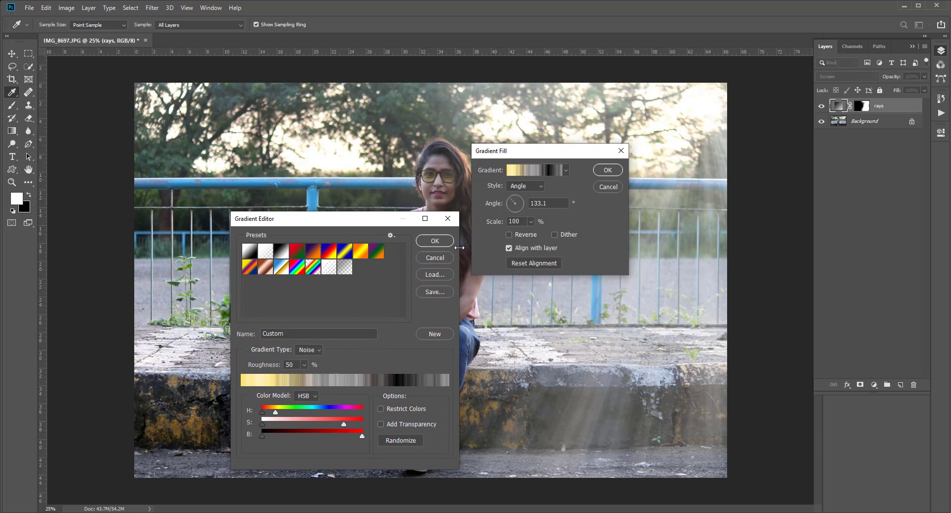
left_click(434, 242)
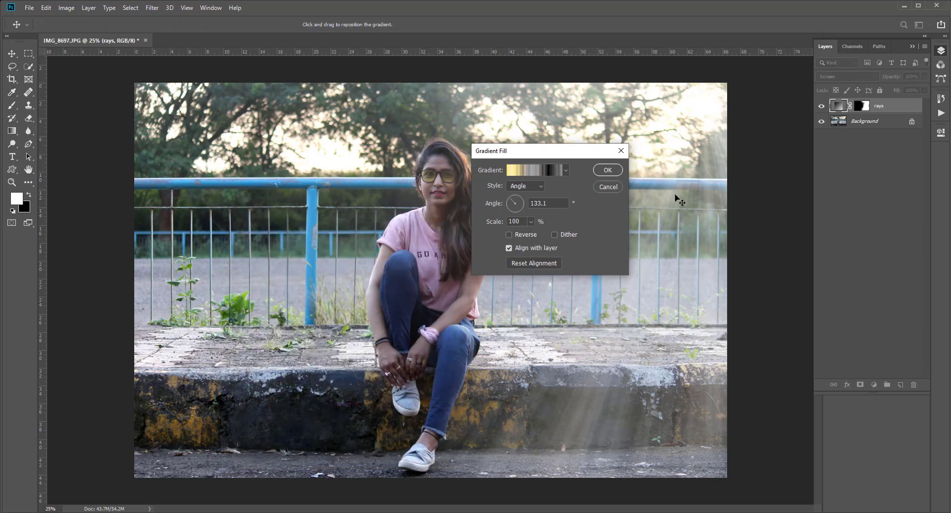
left_click(608, 170)
key("b")
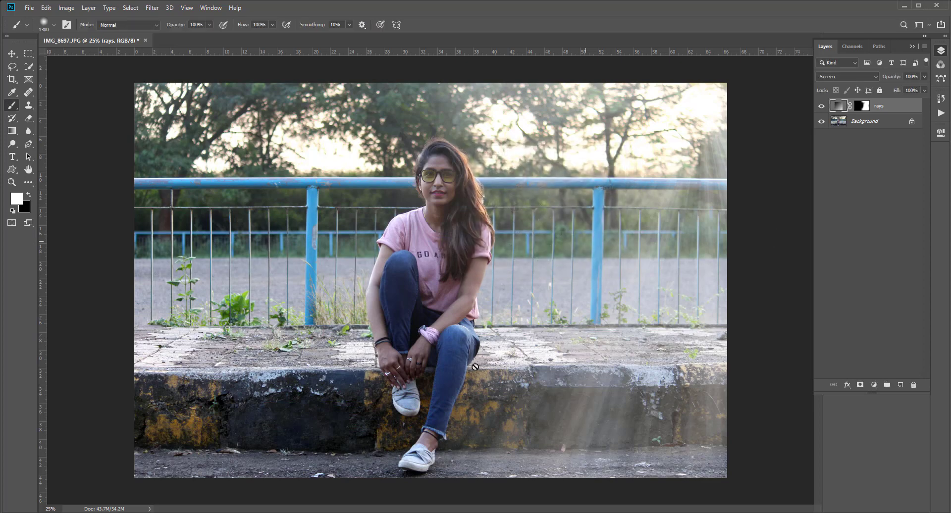
With the Move tool, nudge the rays layer slightly upward into its final position.
left_click(14, 55)
left_click_drag(676, 182, 684, 180)
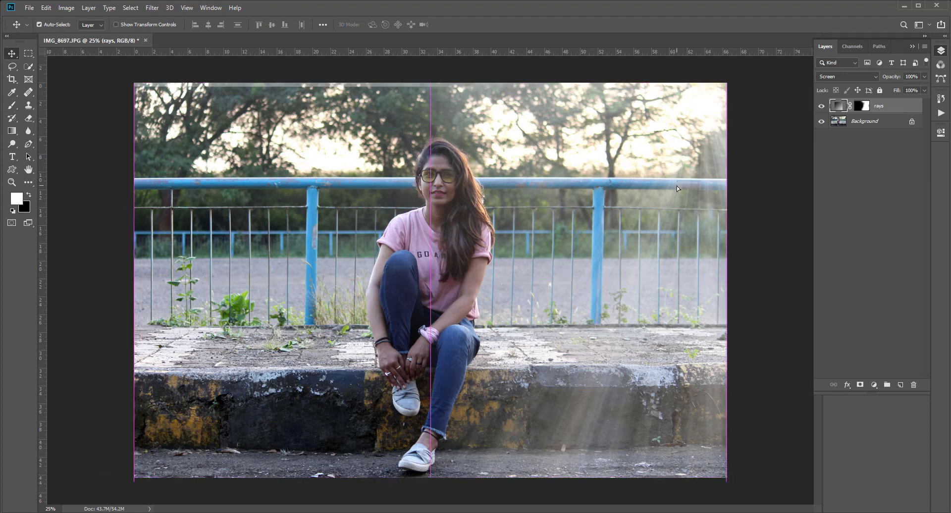
mouse_move(685, 180)
left_mouse_down()
mouse_move(677, 186)
mouse_move(675, 161)
left_mouse_up()
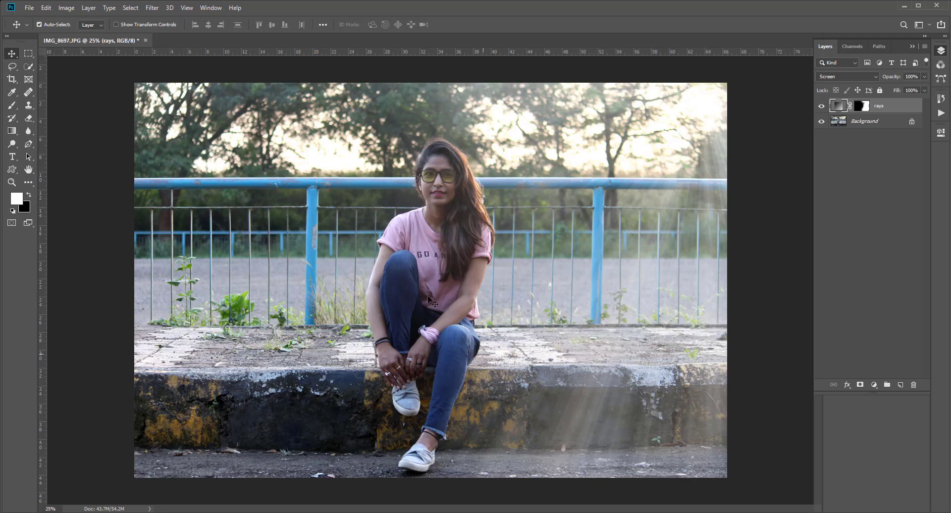